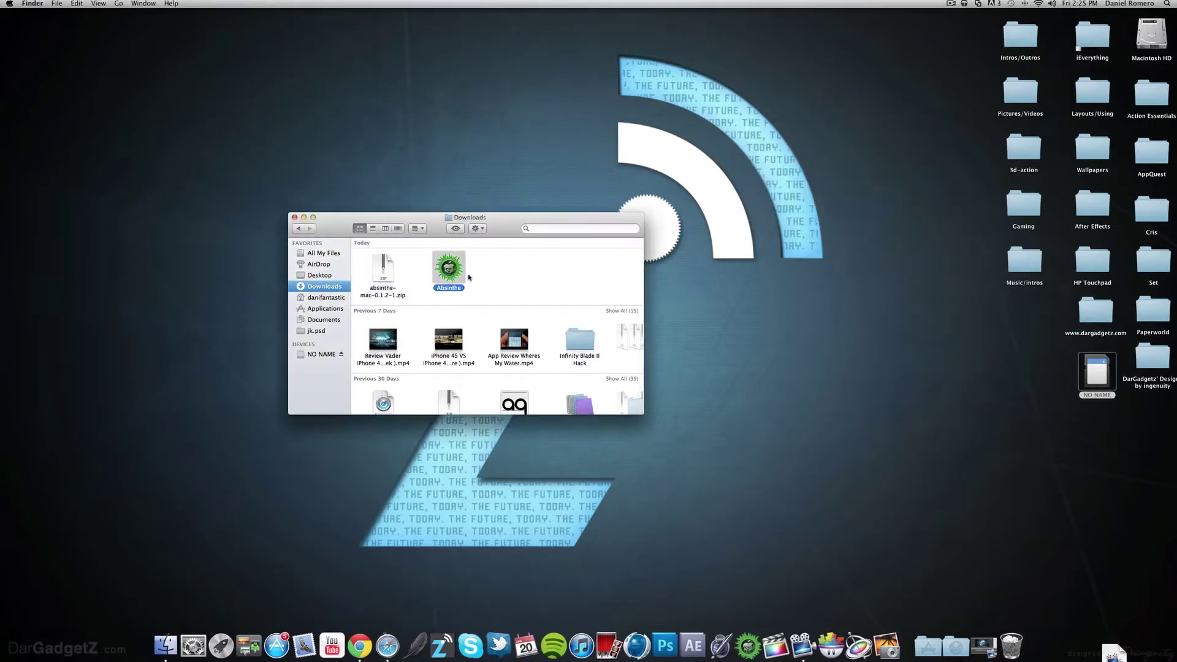
Close the Downloads Finder window and launch Absinthe from the Dock
{"action": "left_click", "coordinate": [297, 218]}
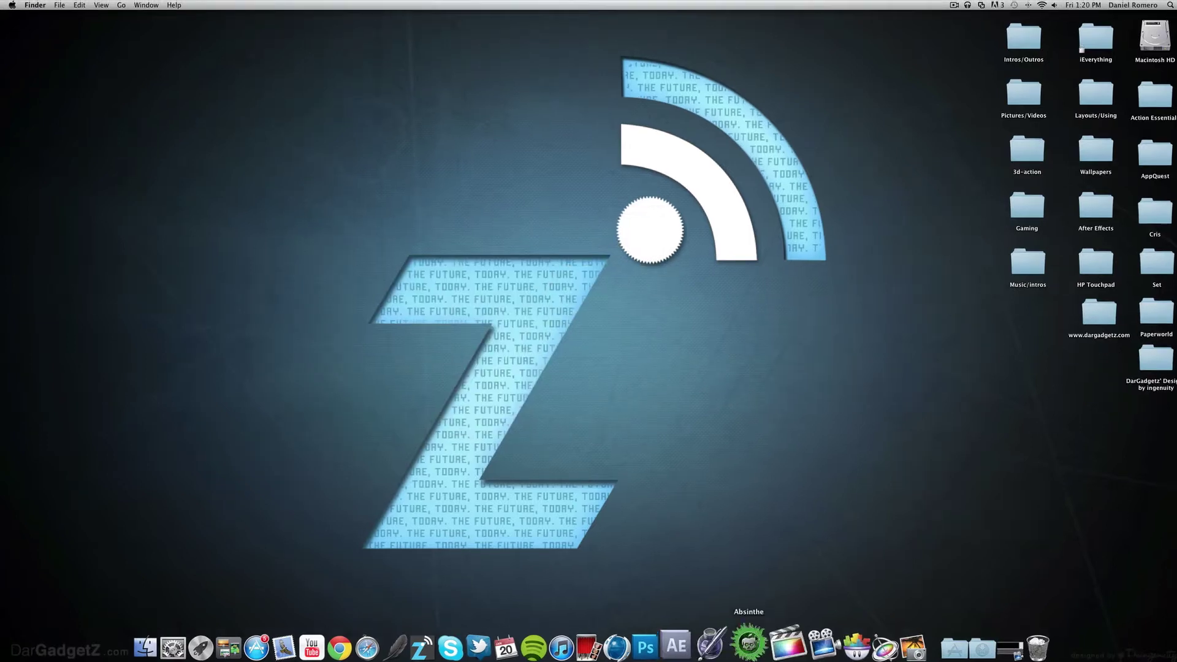
{"action": "left_click", "coordinate": [747, 637]}
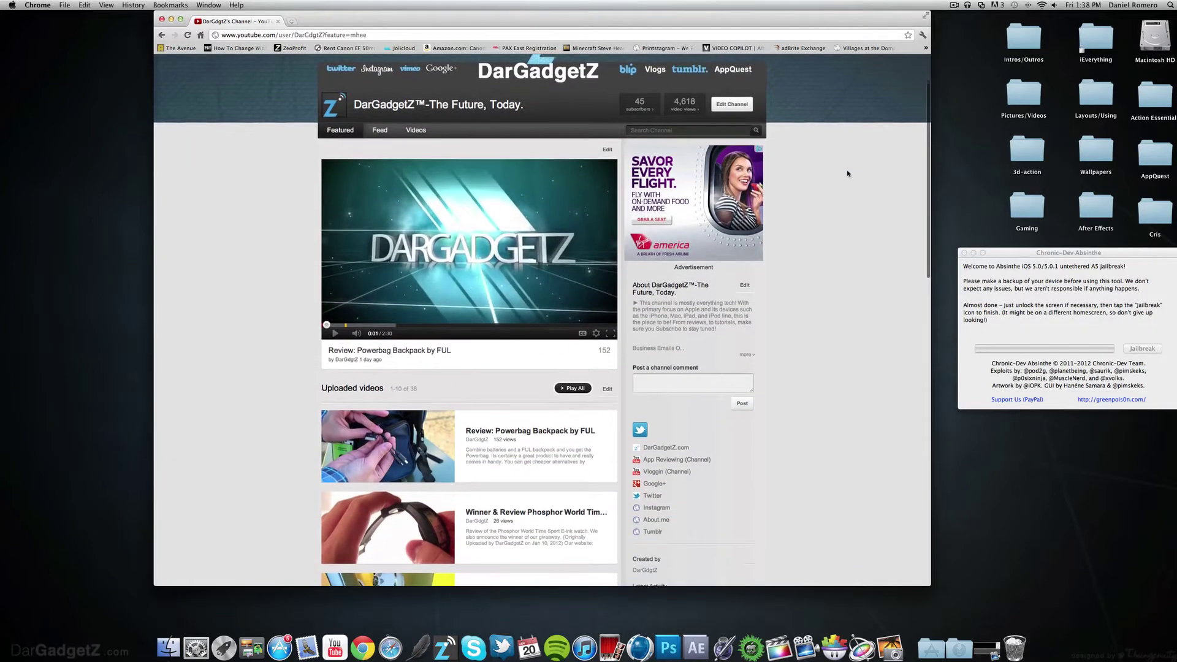
{"action": "scroll", "coordinate": [848, 173], "scroll_direction": "up", "scroll_amount": 1}
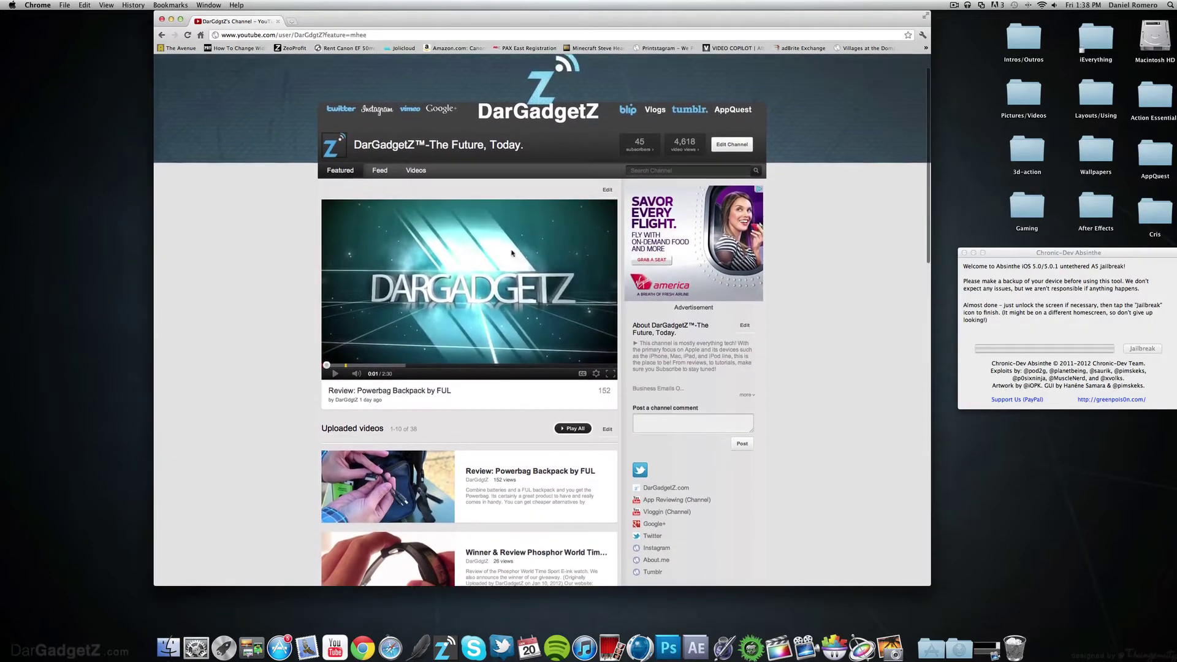
{"action": "scroll", "coordinate": [512, 253], "scroll_direction": "down", "scroll_amount": 3}
{"action": "scroll", "coordinate": [512, 253], "scroll_direction": "up", "scroll_amount": 5}
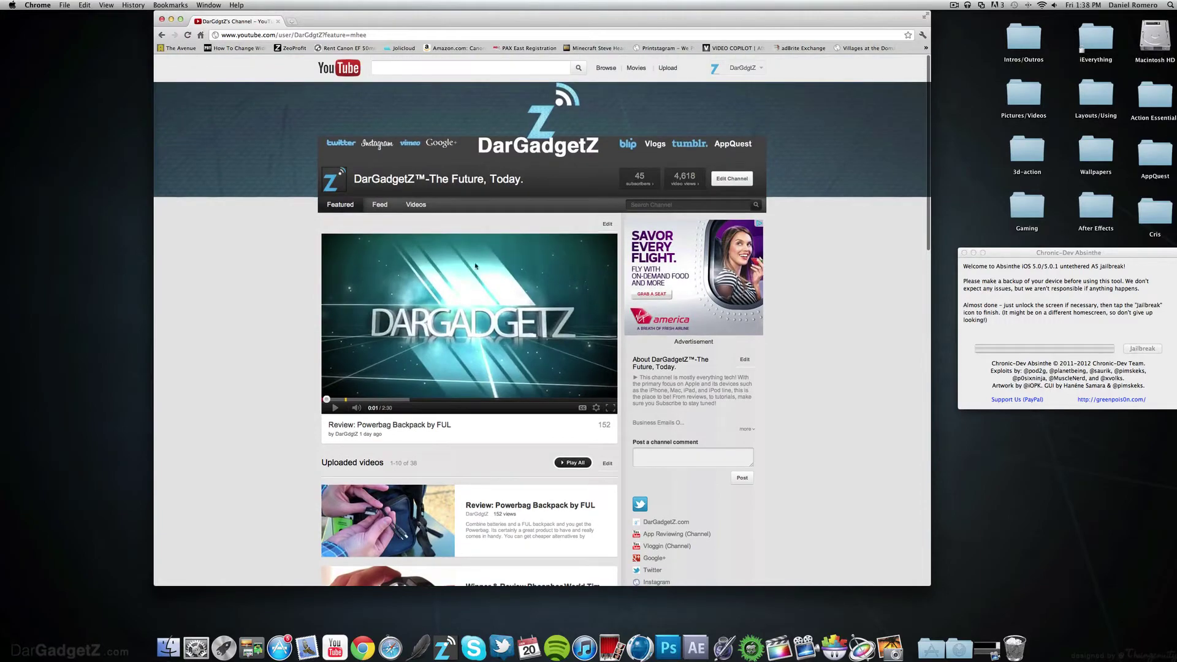